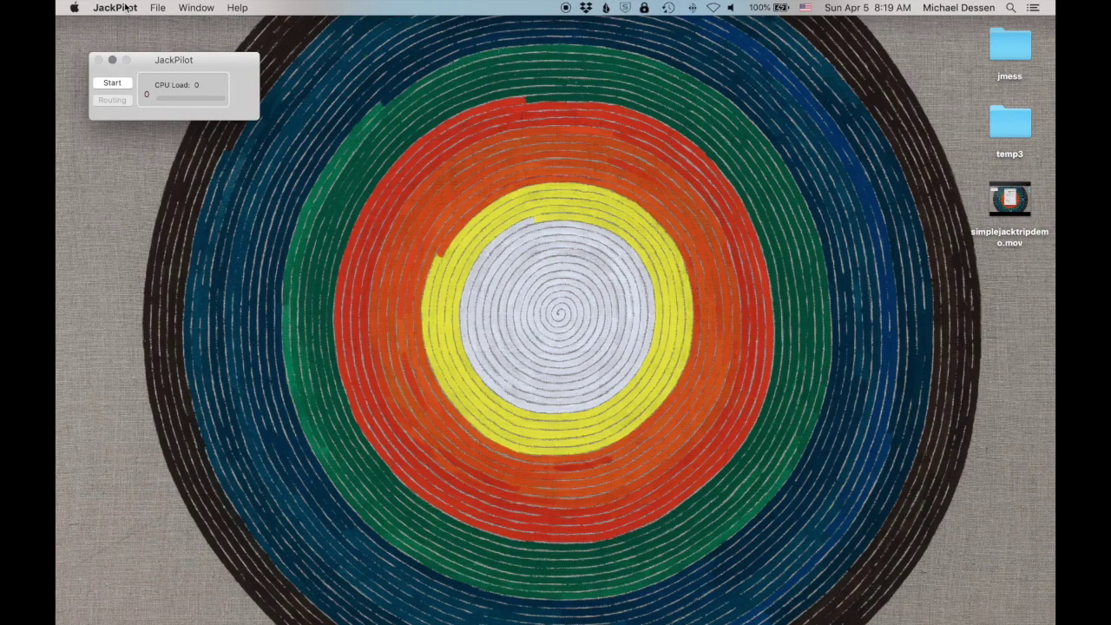
Set JackPilot preferences to 44100 Hz sample rate and 128-sample buffer size, then save
left_click(125, 7)
left_click(130, 45)
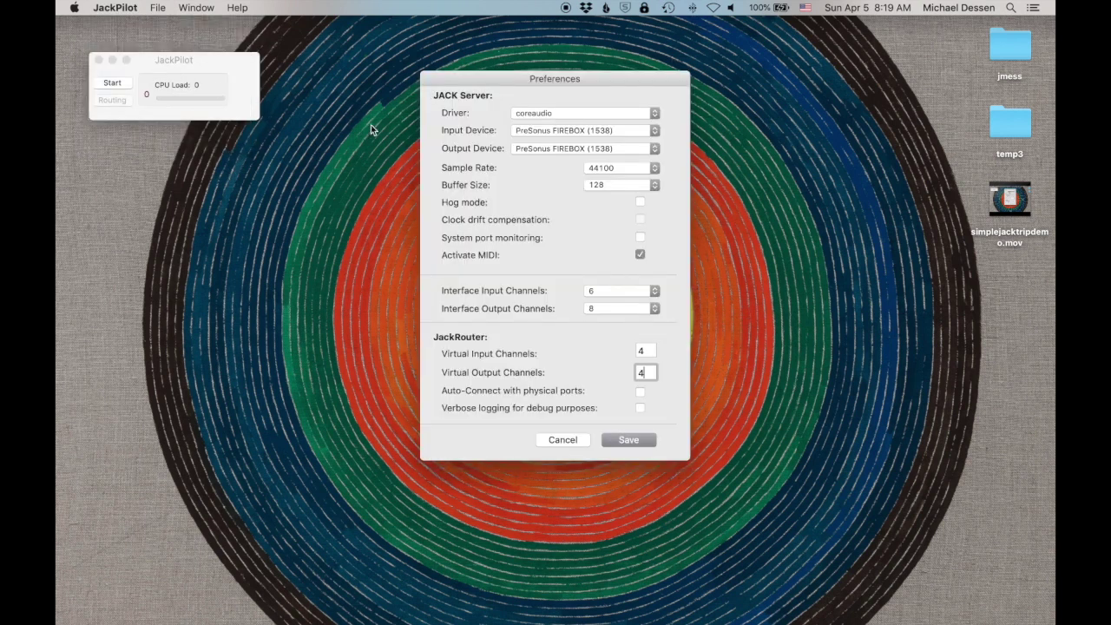
left_click(652, 132)
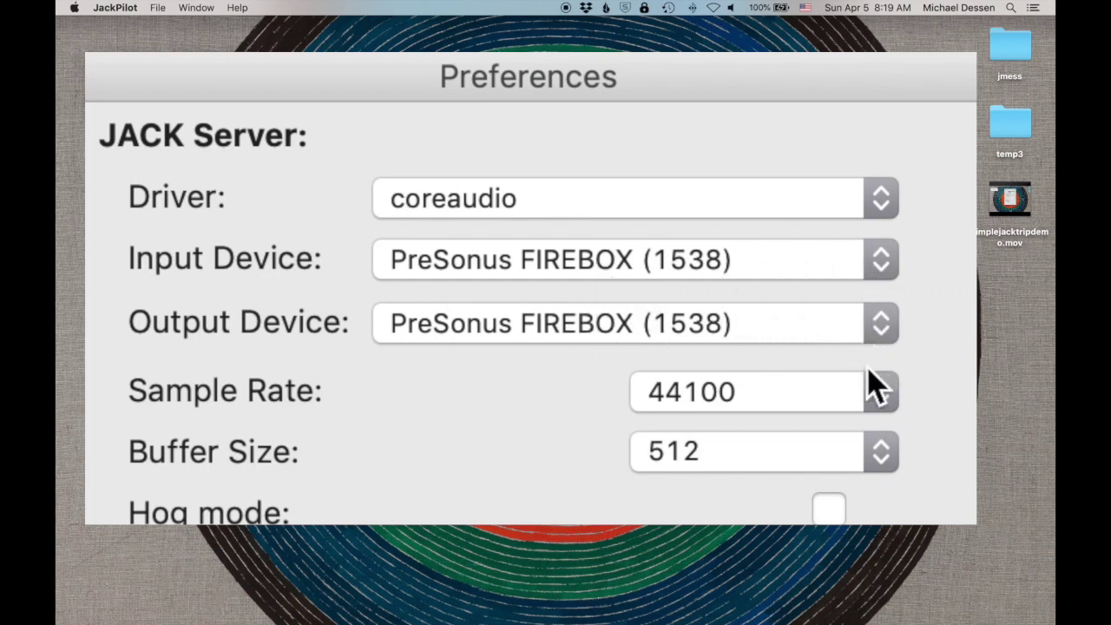
left_click(872, 397)
left_click(871, 392)
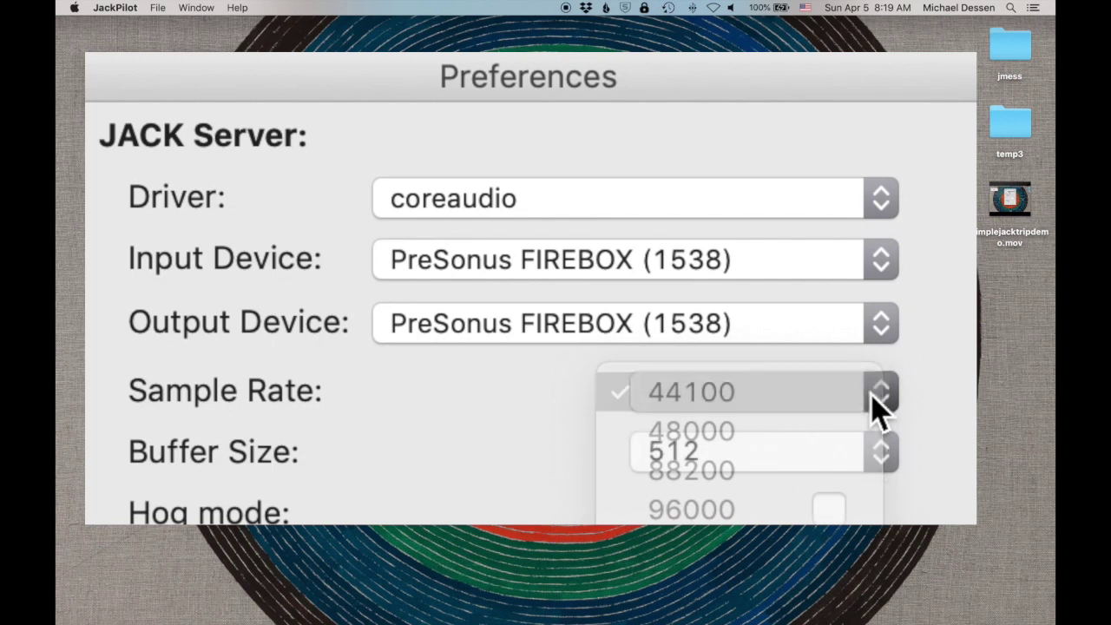
left_click(882, 454)
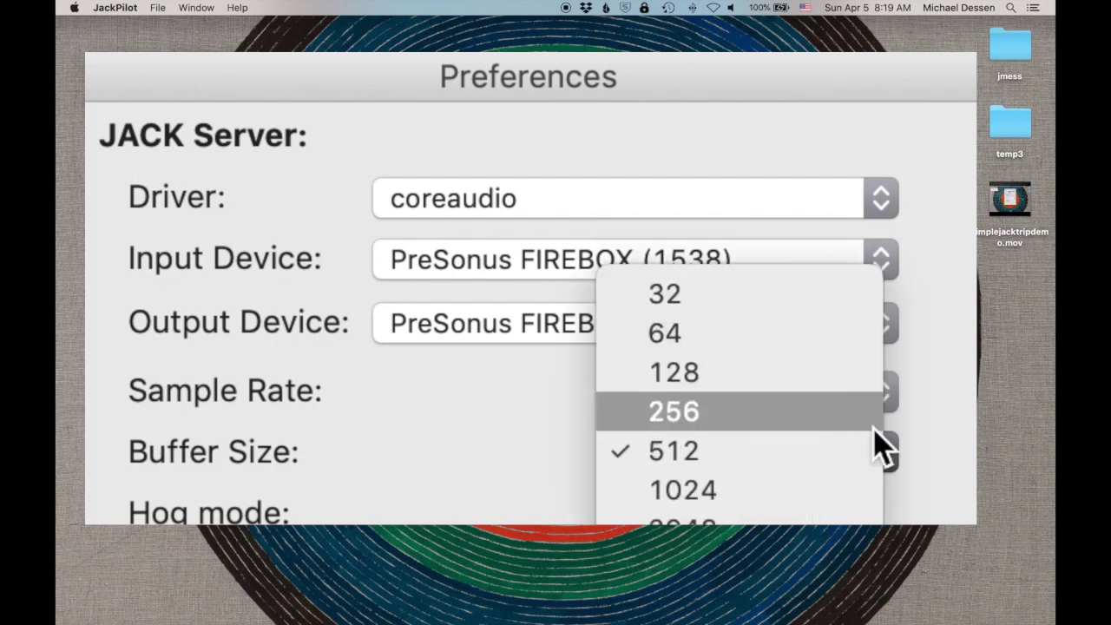
left_click(858, 386)
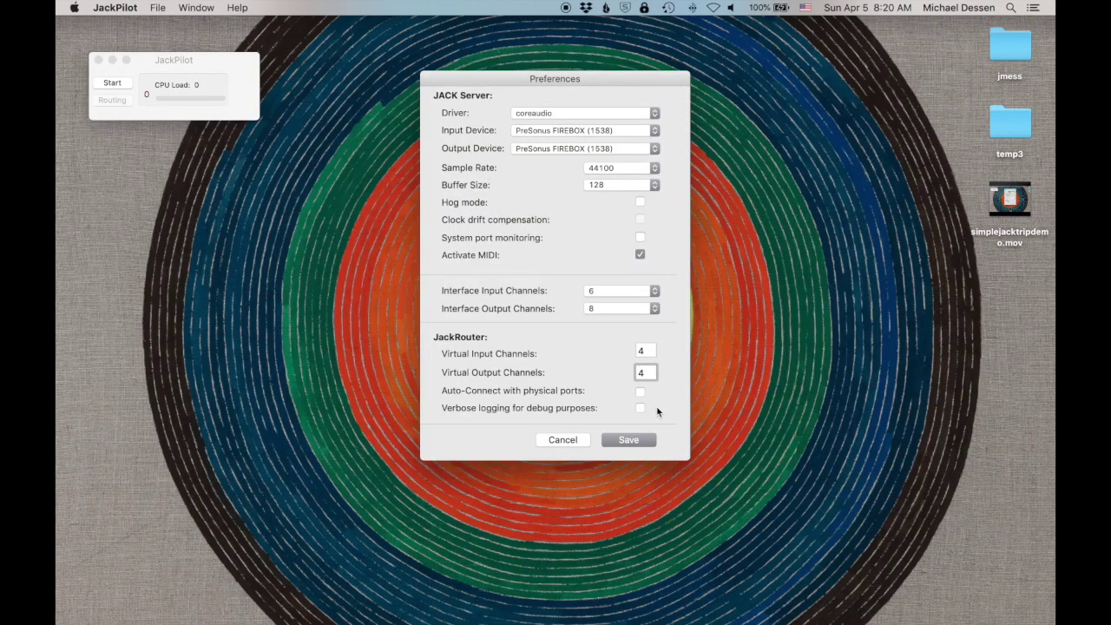
left_click(638, 440)
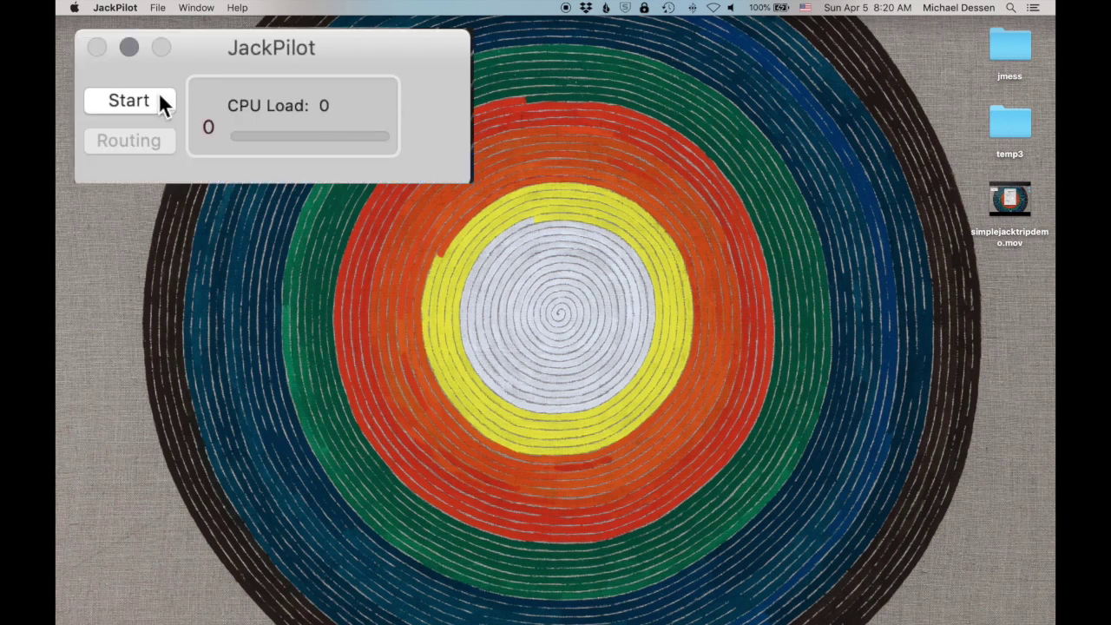
Start the JACK server and run 'jacktrip -s -n 1' in Terminal
left_click(159, 103)
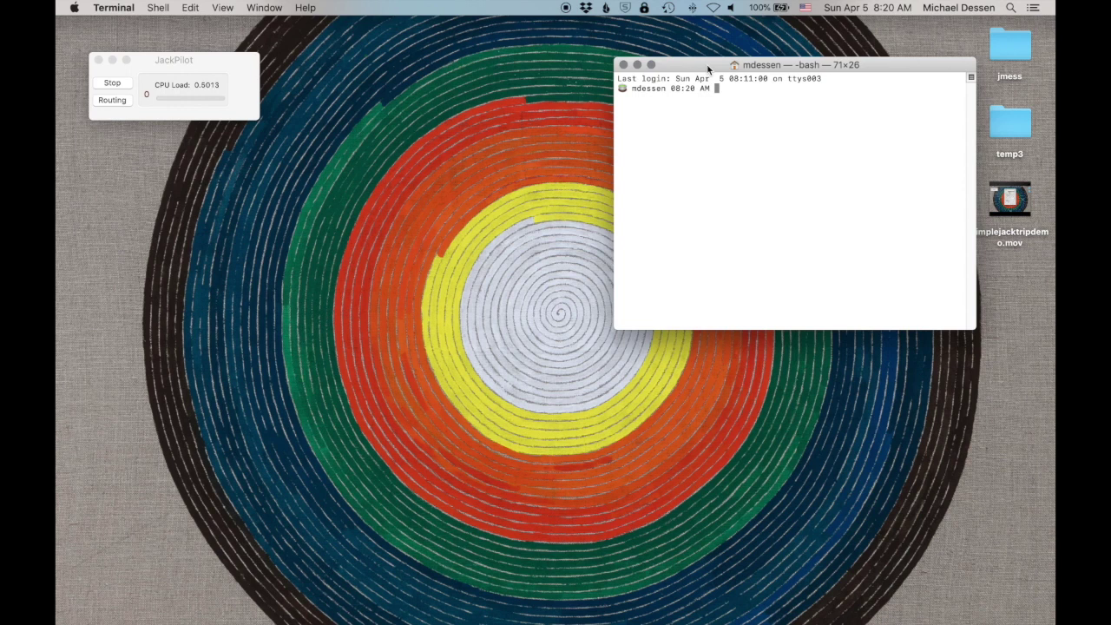
left_click_drag(708, 69, 704, 66)
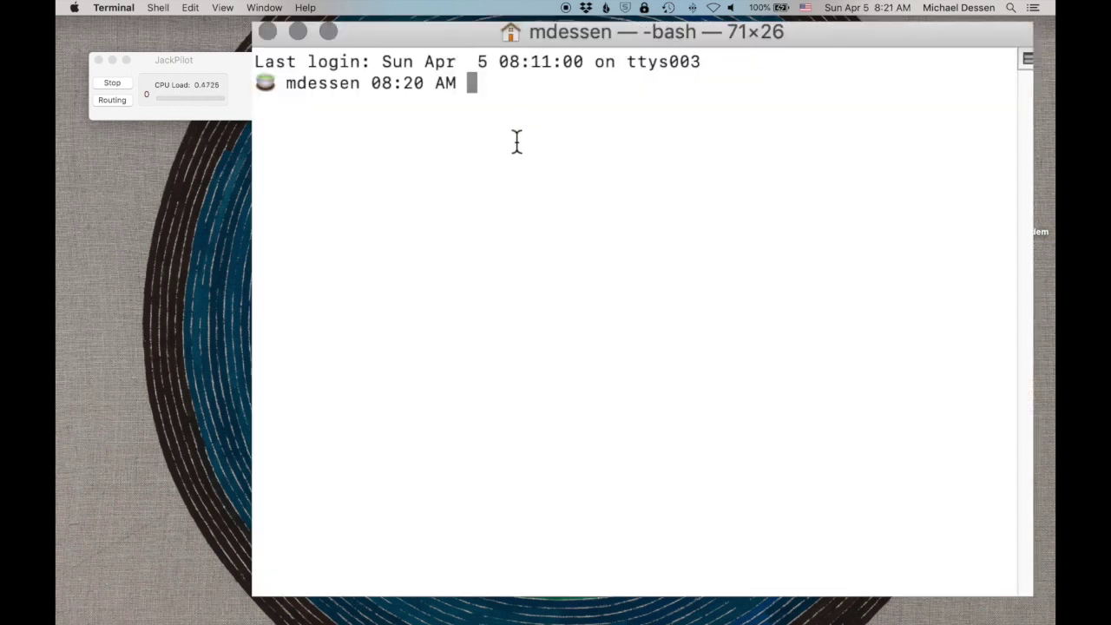
type("jacktrip")
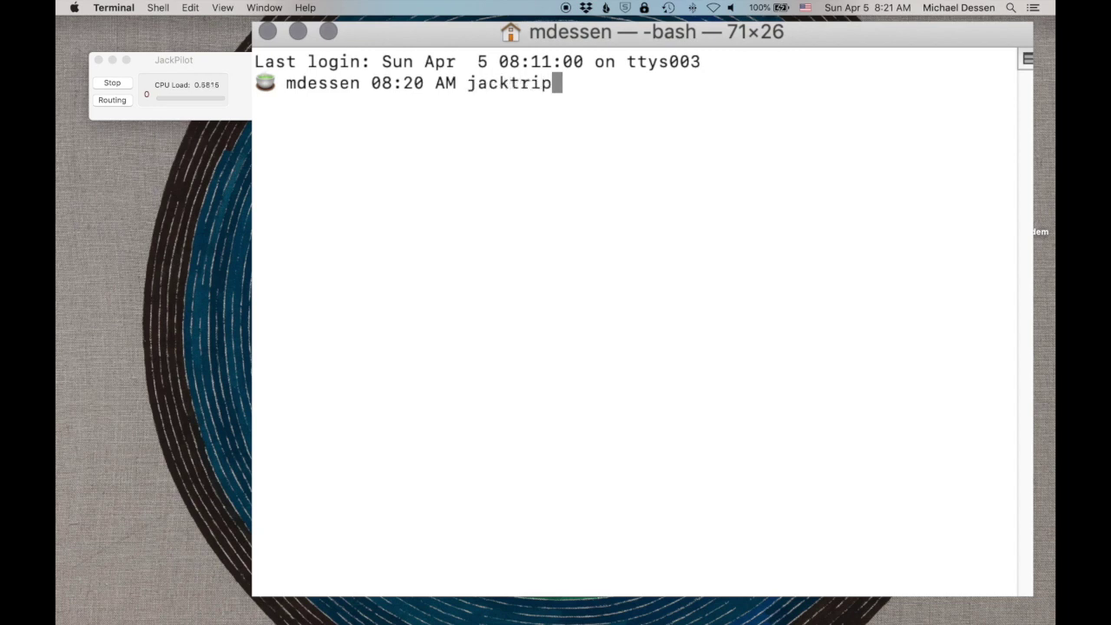
type(" -s -n 1")
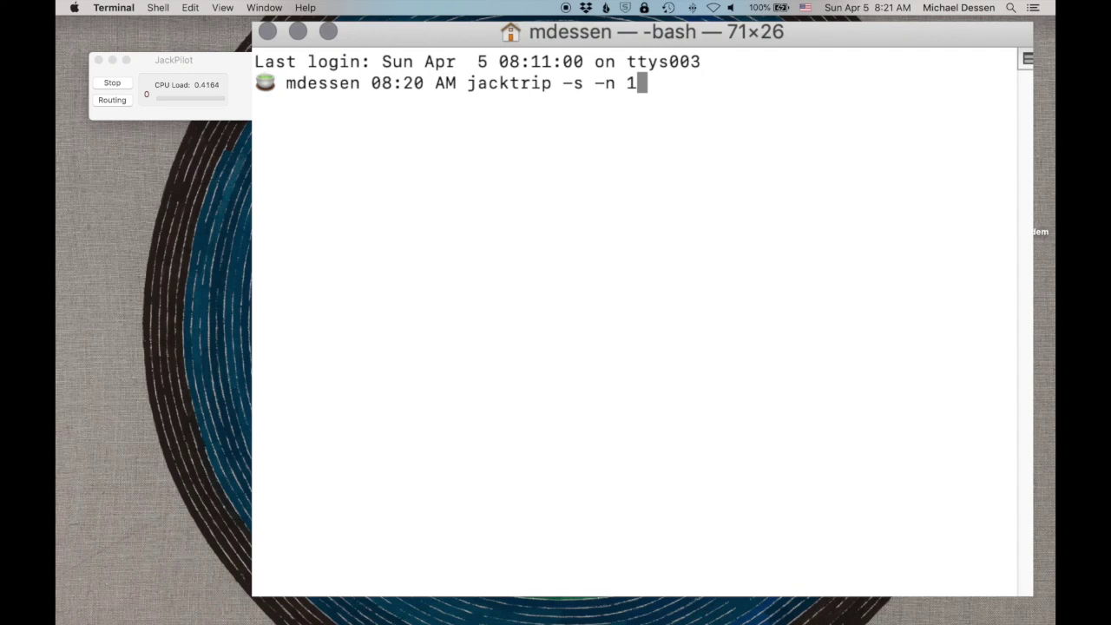
key("Return")
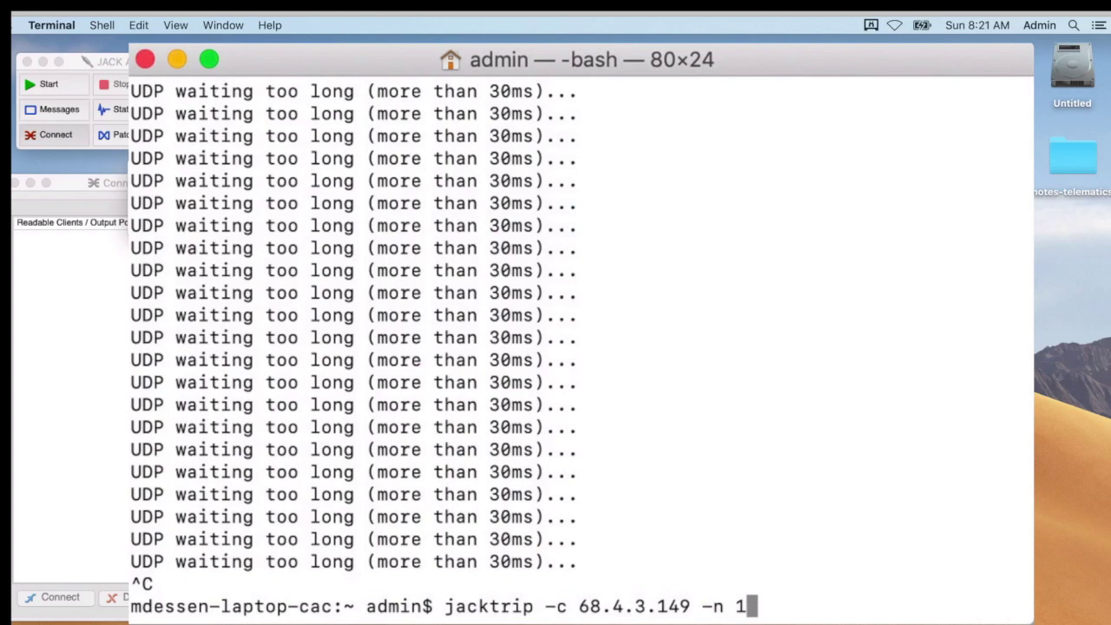
Run the JackTrip server until the partner's client connects, then launch qjackctl from the Dock
key("Return")
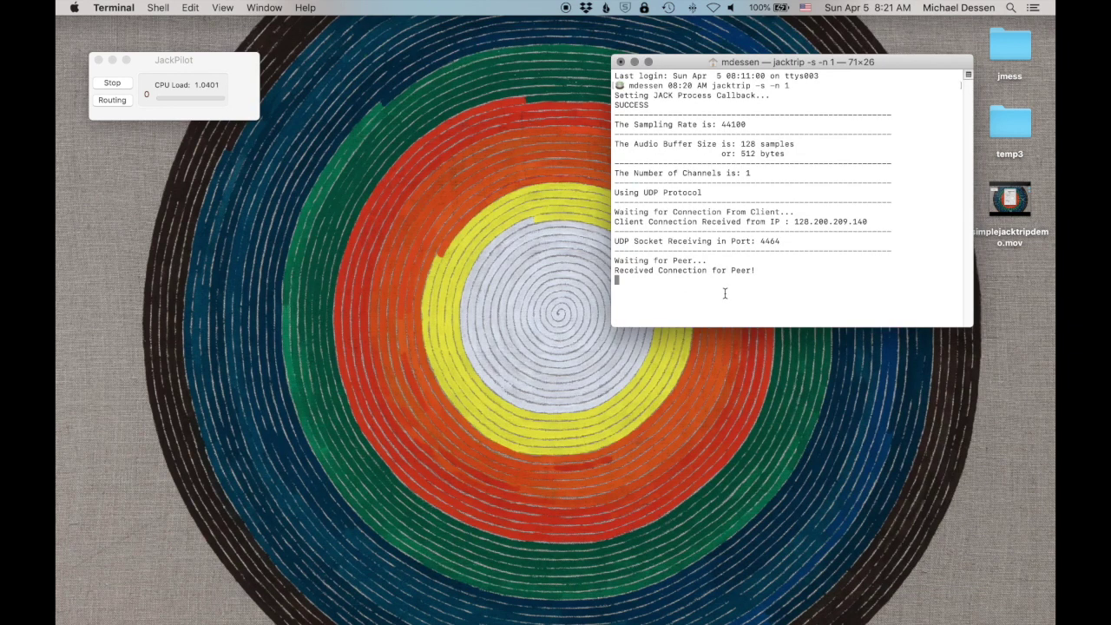
left_click(330, 416)
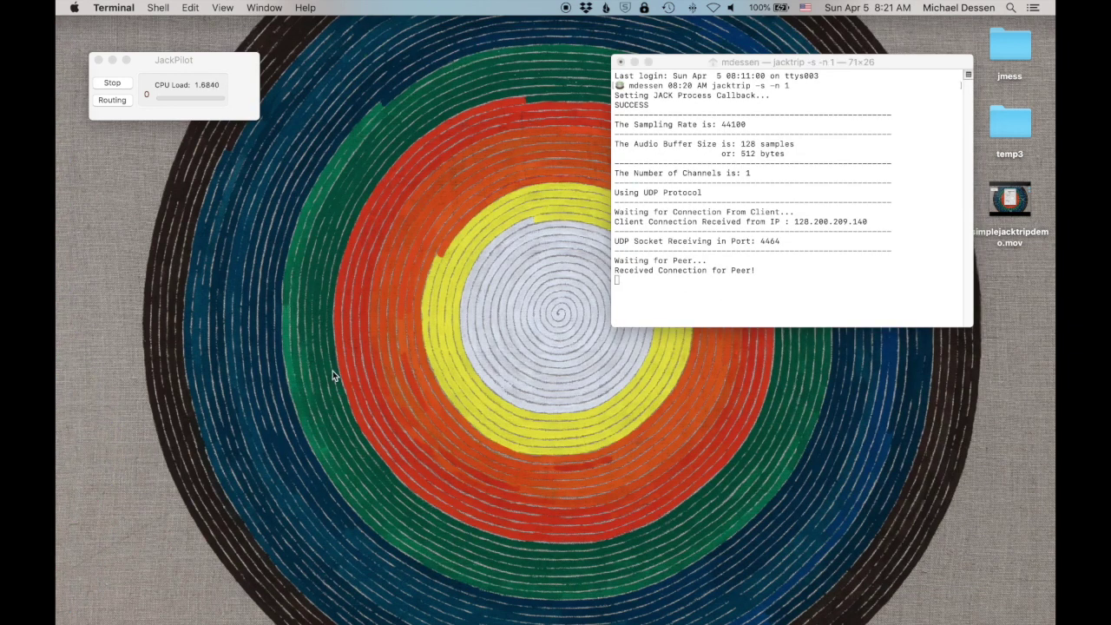
Open and enlarge qjackctl's Connections window, expand JackTrip and system ports, and select receive_1
left_click(137, 217)
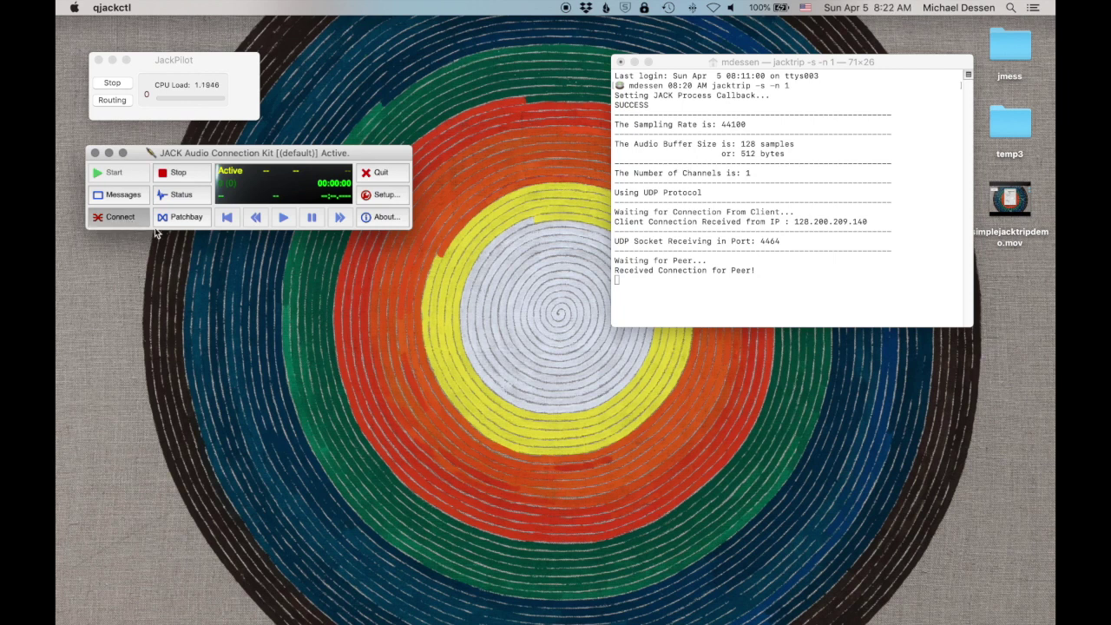
mouse_move(422, 282)
left_mouse_down()
mouse_move(453, 556)
mouse_move(468, 579)
left_mouse_up()
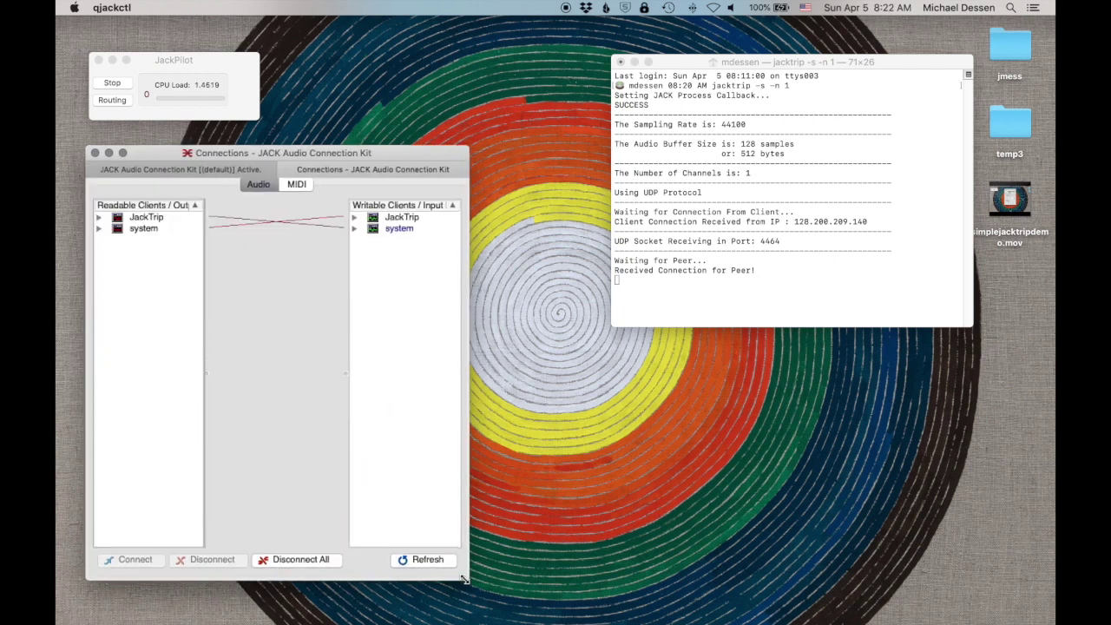
left_click(99, 217)
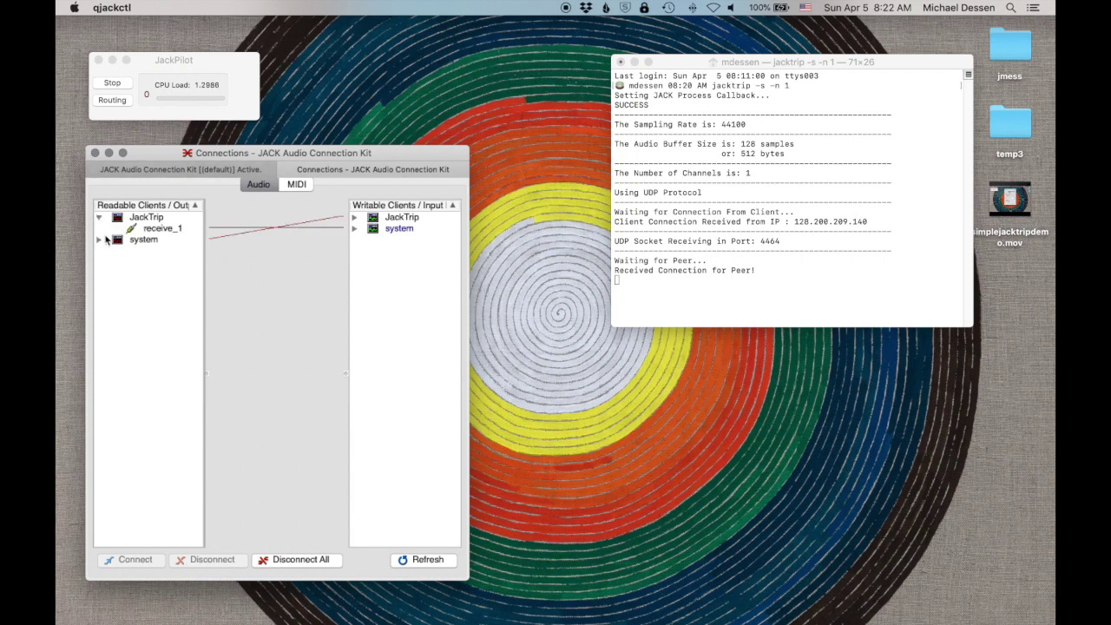
left_click(99, 239)
left_click(354, 217)
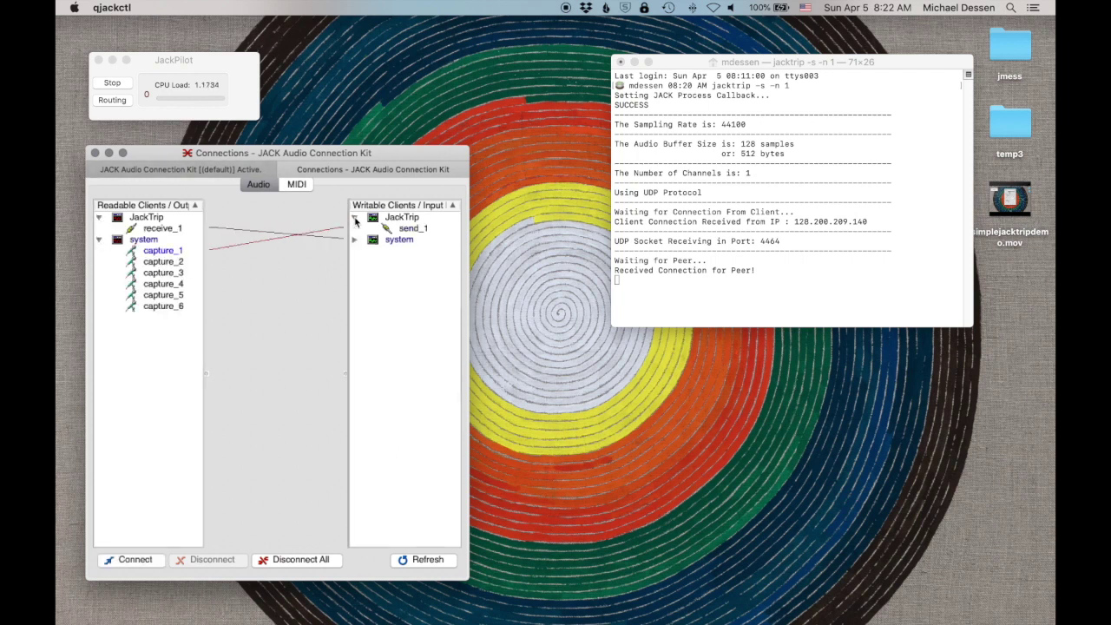
left_click(354, 240)
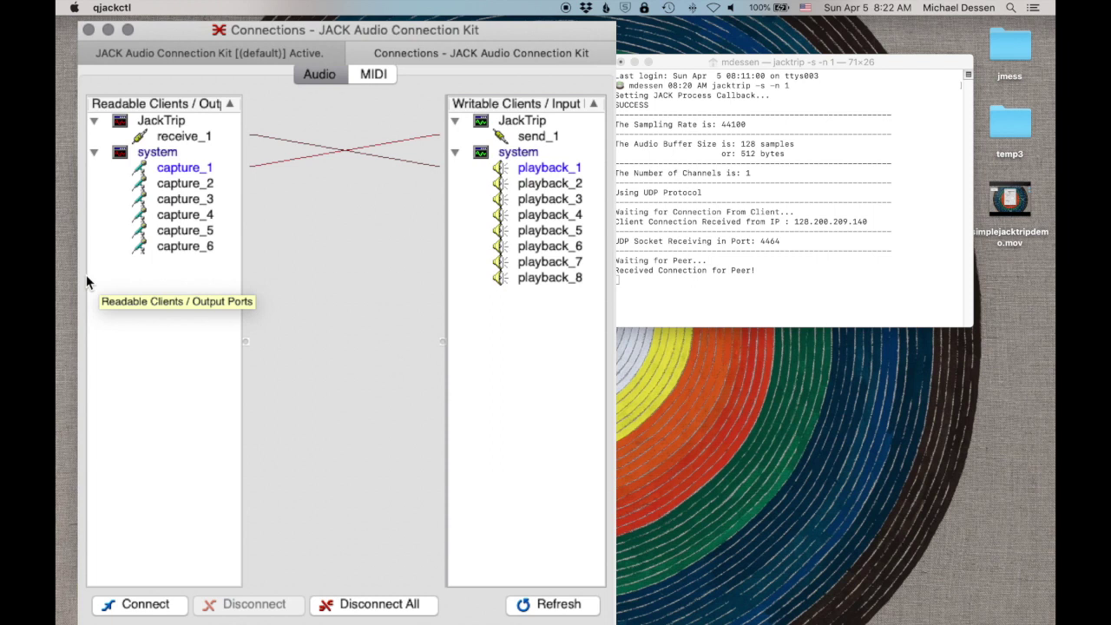
left_click(182, 141)
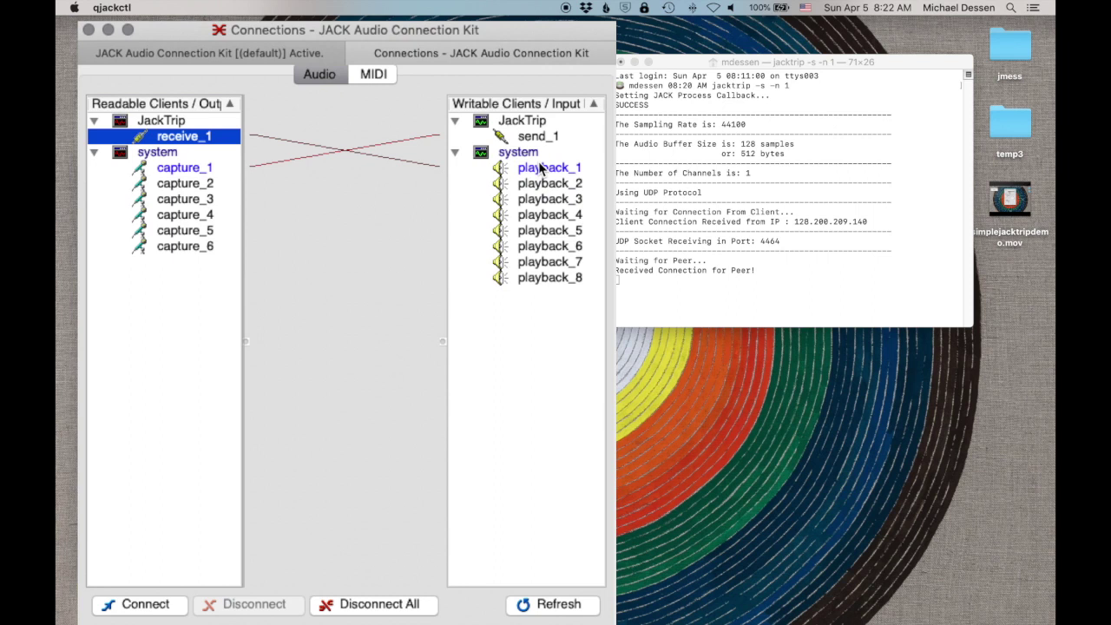
Connect receive_1 to system playback_2 alongside playback_1, then select capture_1
left_click(540, 167)
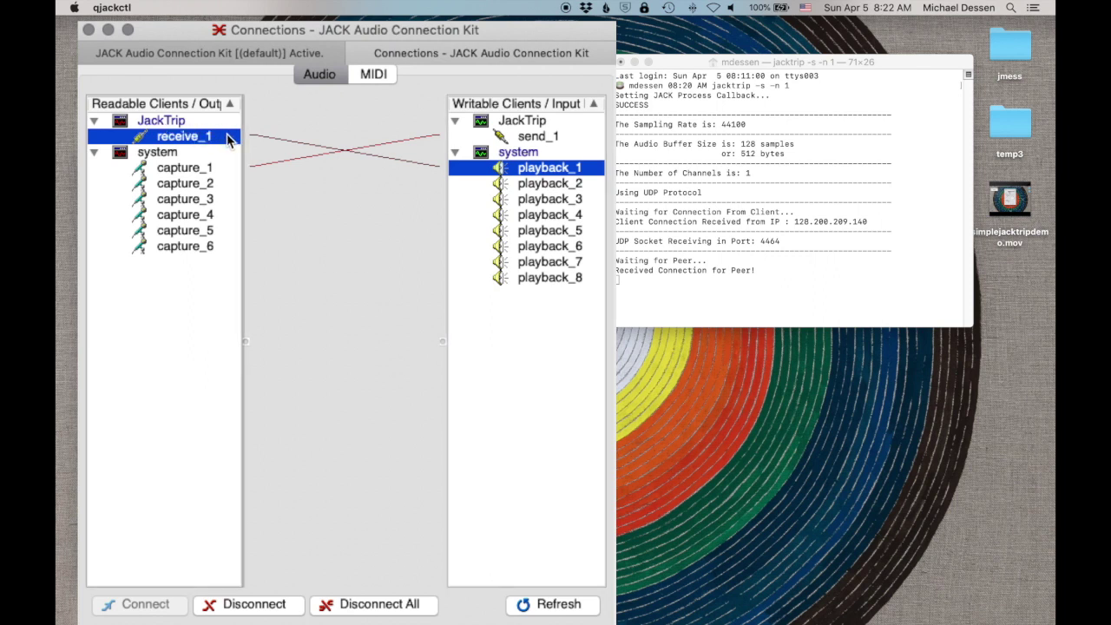
left_click(543, 185)
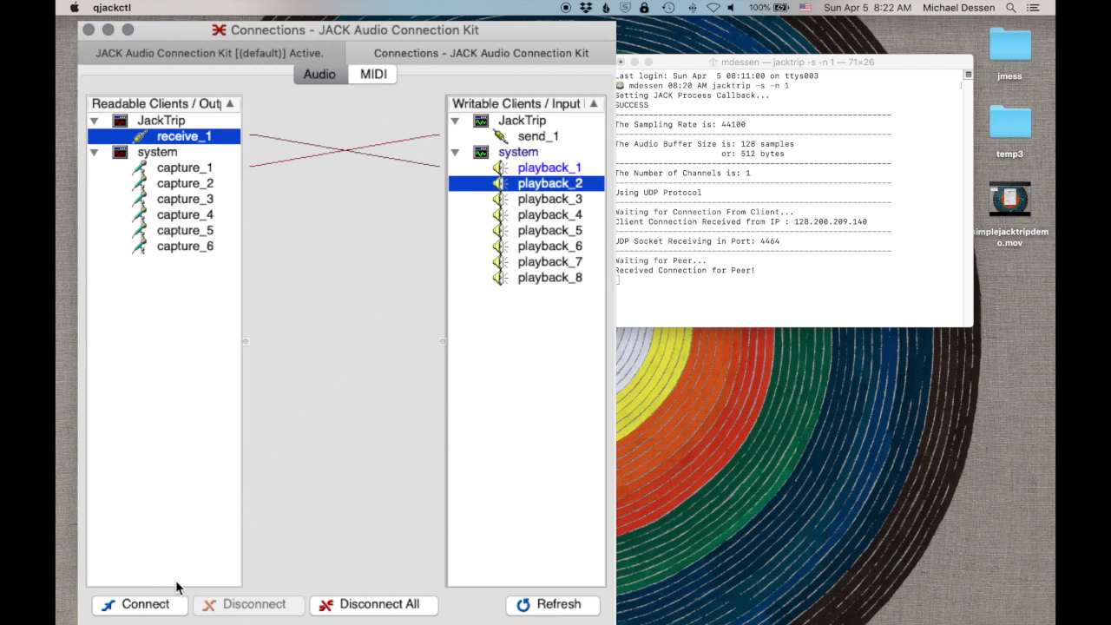
left_click(144, 605)
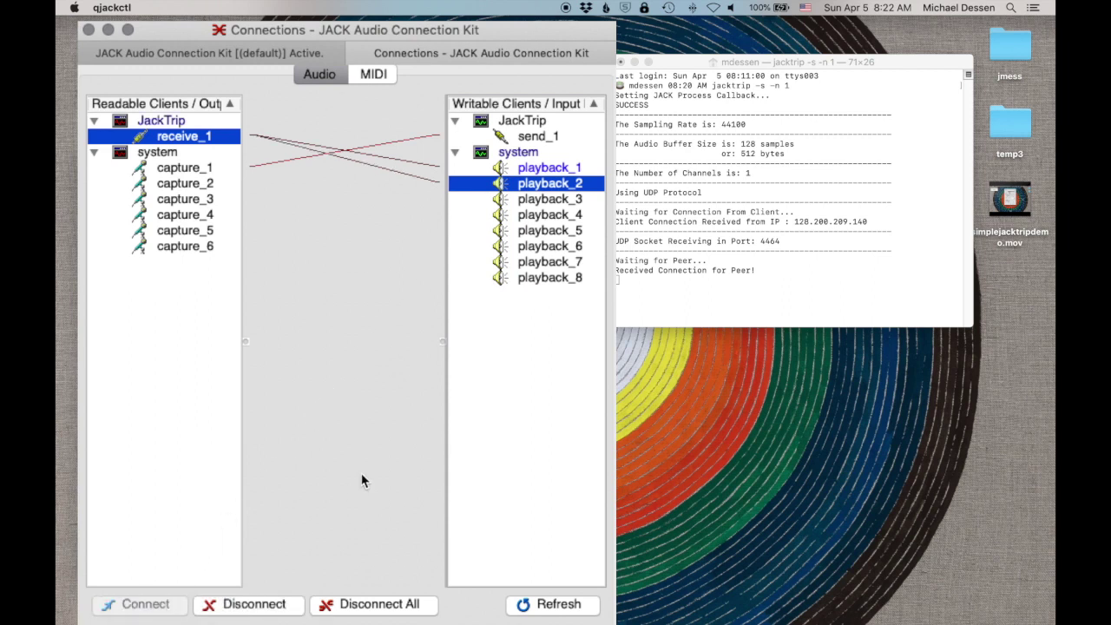
left_click(199, 168)
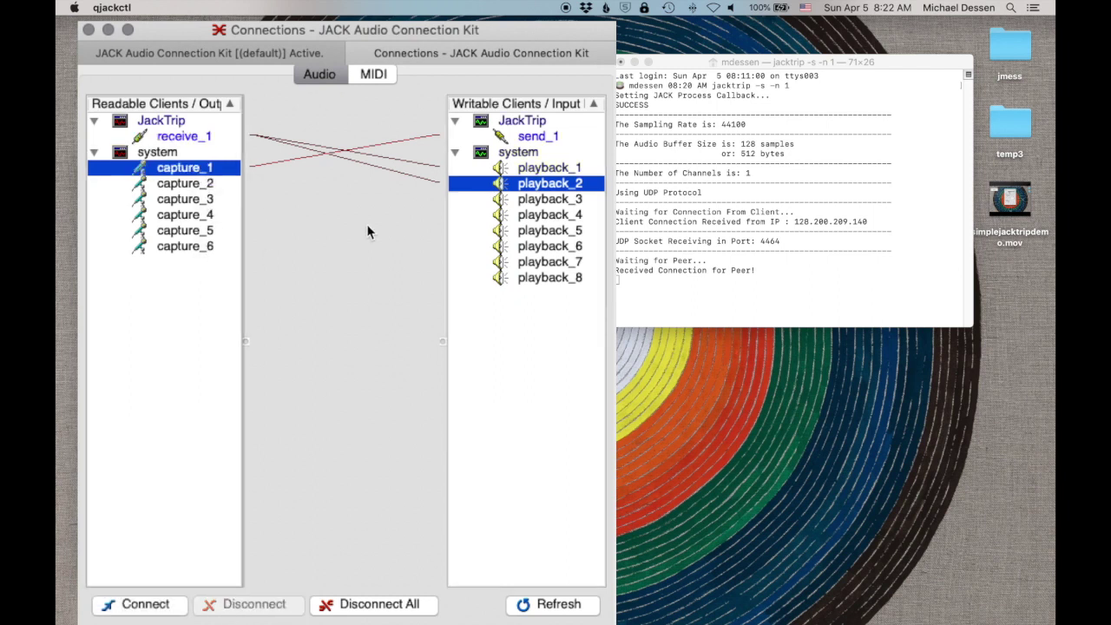